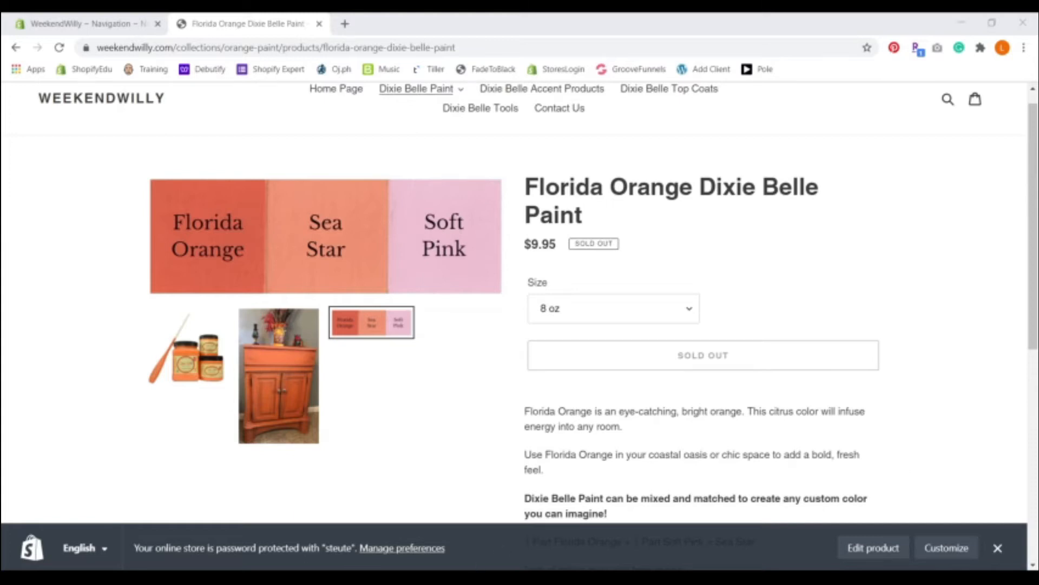
Step: Switch to the store admin's product list and filter the products by "dixie belle paint"
left_click(312, 535)
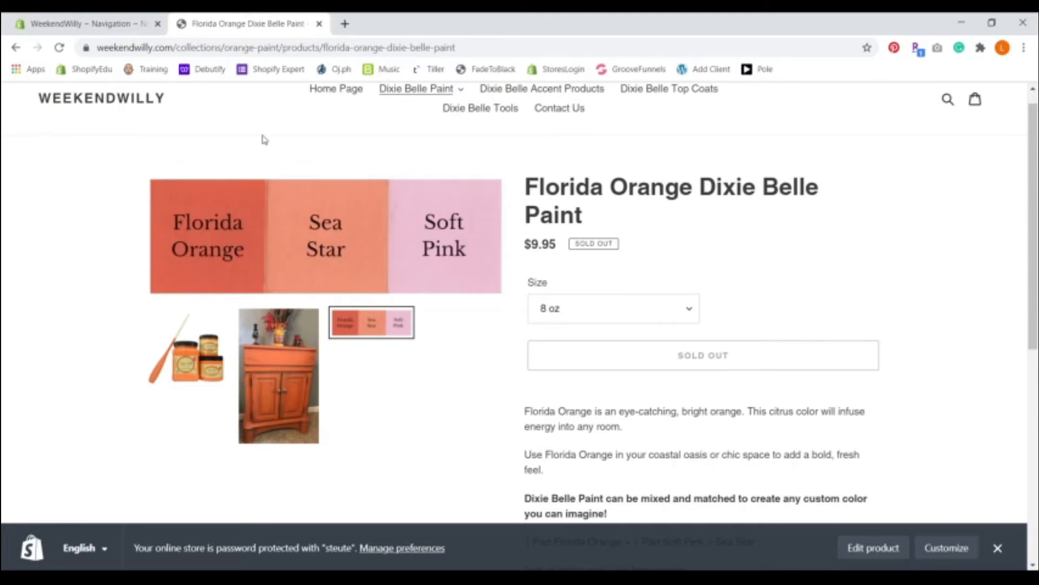
left_click(76, 23)
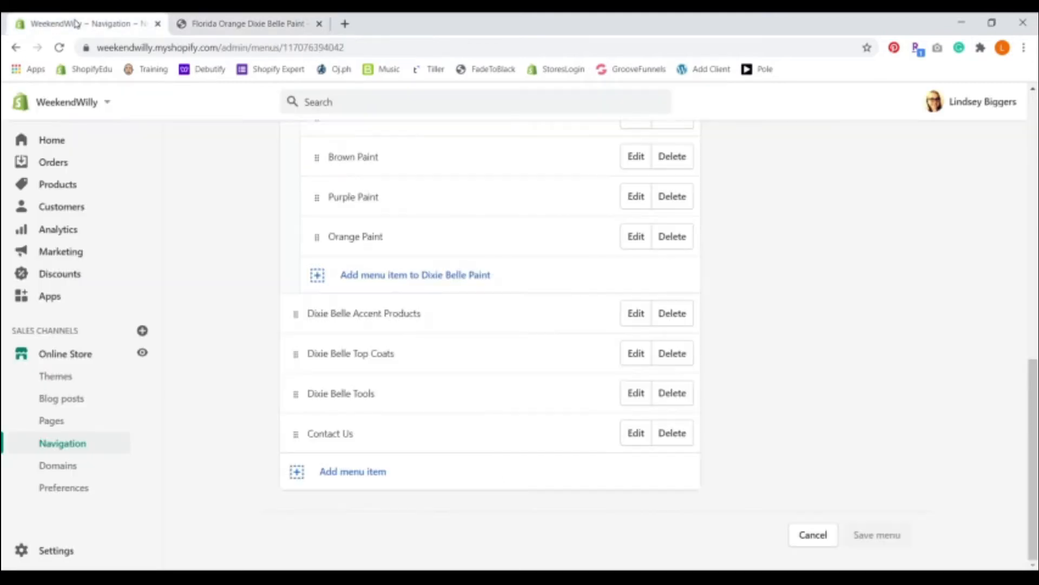
left_click(69, 189)
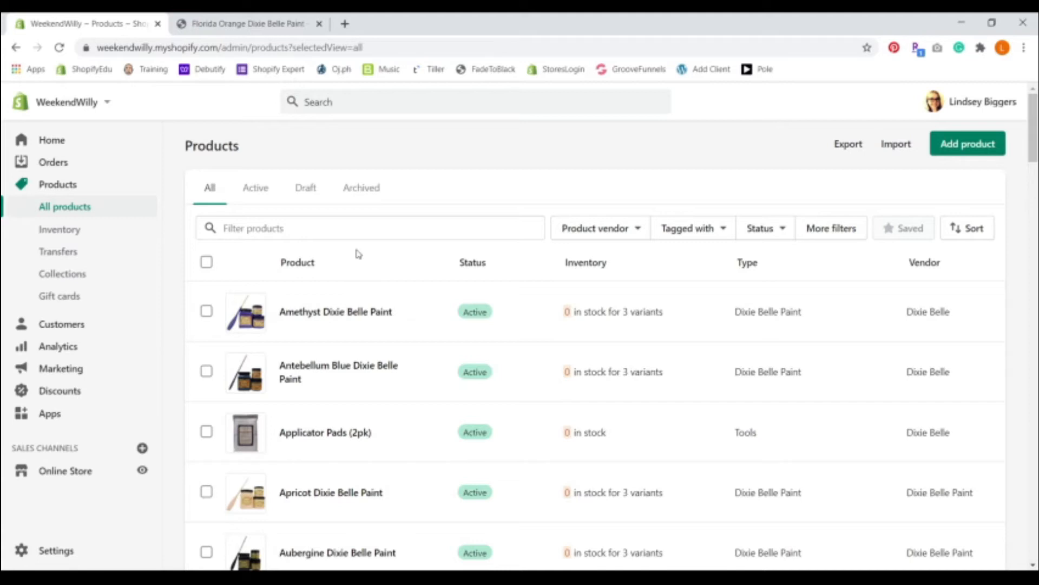
left_click(279, 224)
type("dixi")
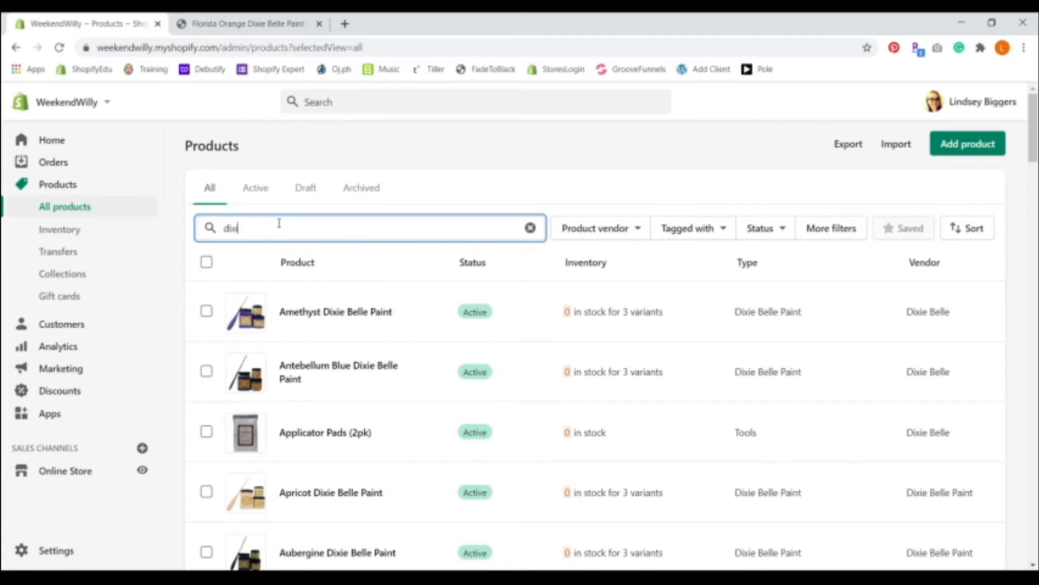
type("e belle ")
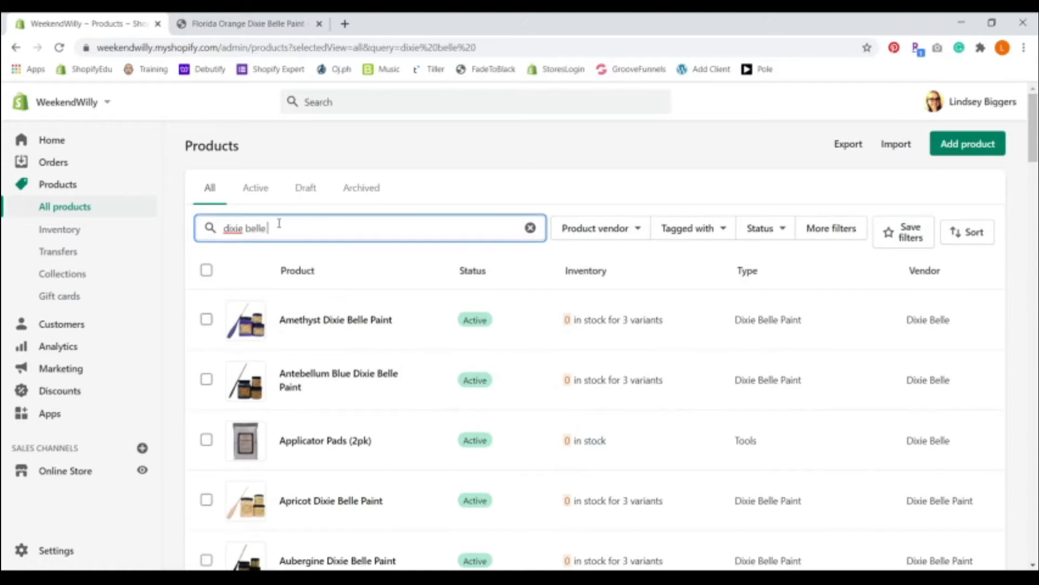
type("paint")
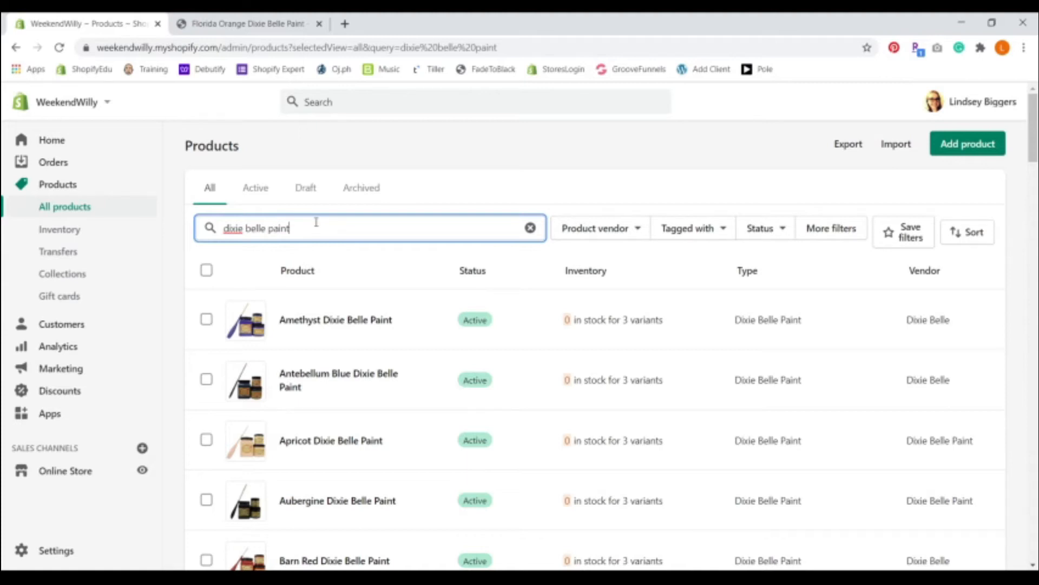
Step: Select all products matching the filter, including those beyond the current page, and open them in the bulk editor
left_click(206, 270)
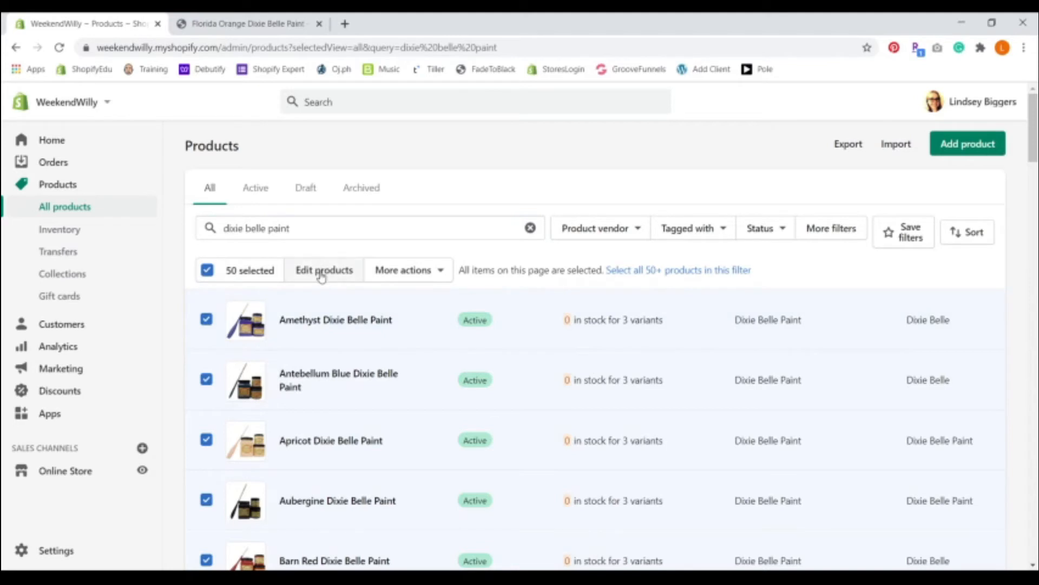
left_click(677, 273)
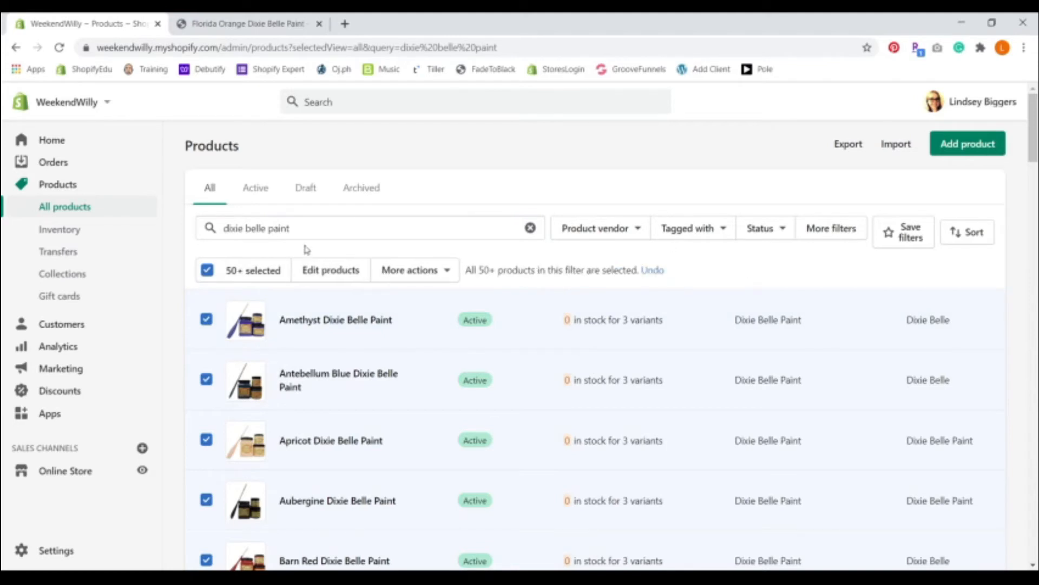
left_click(323, 276)
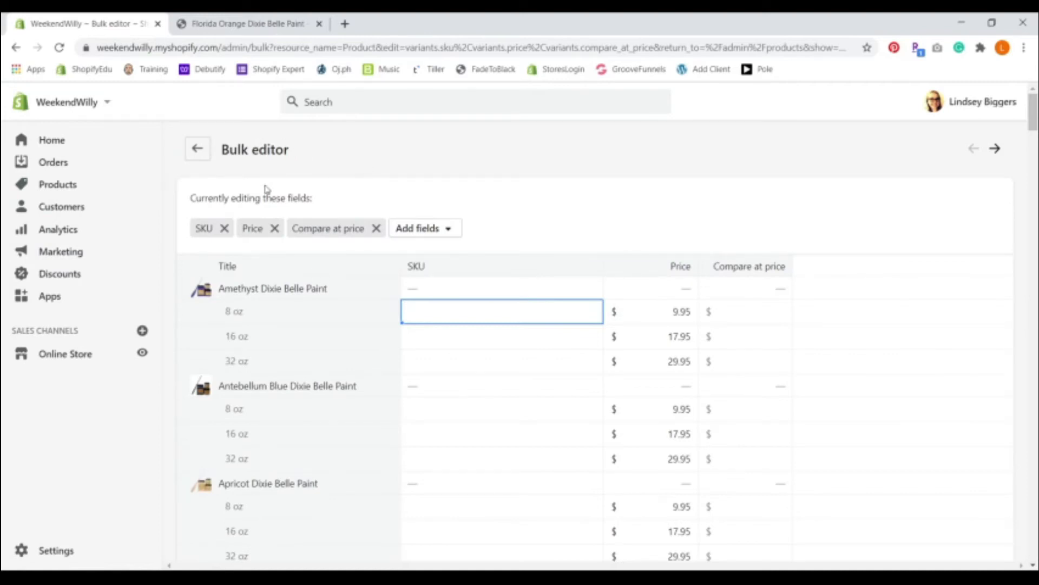
Step: Replace the SKU and Compare at price fields in the bulk editor with Inventory quantity and Track quantity
left_click(225, 230)
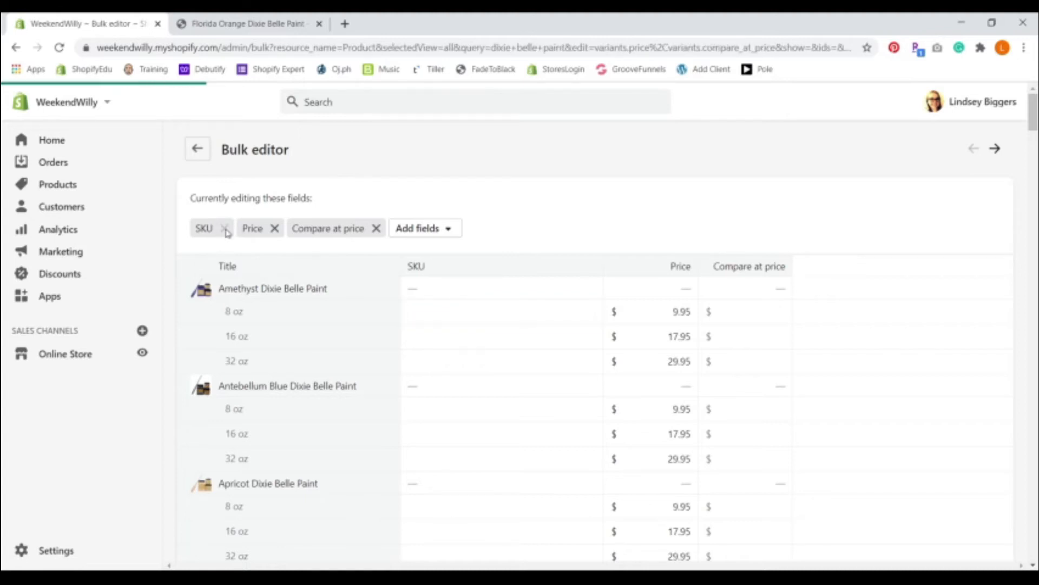
left_click(329, 229)
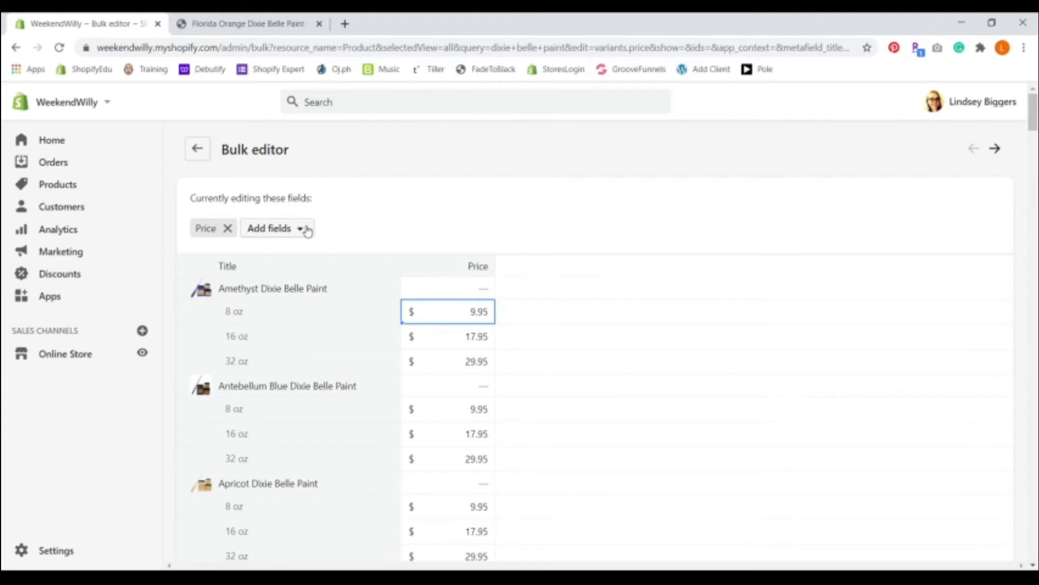
left_click(307, 229)
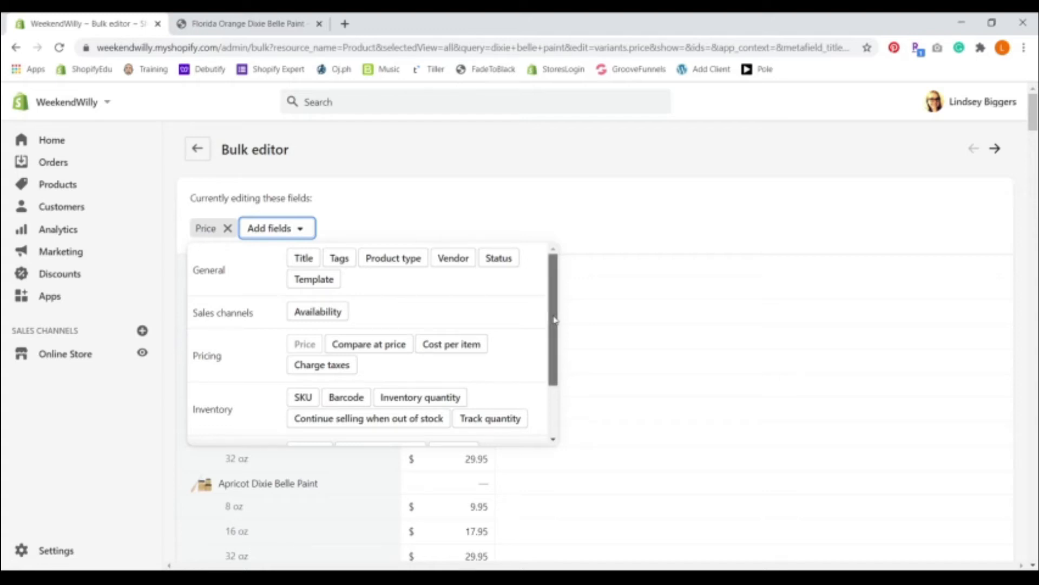
scroll(554, 320, "down", 1)
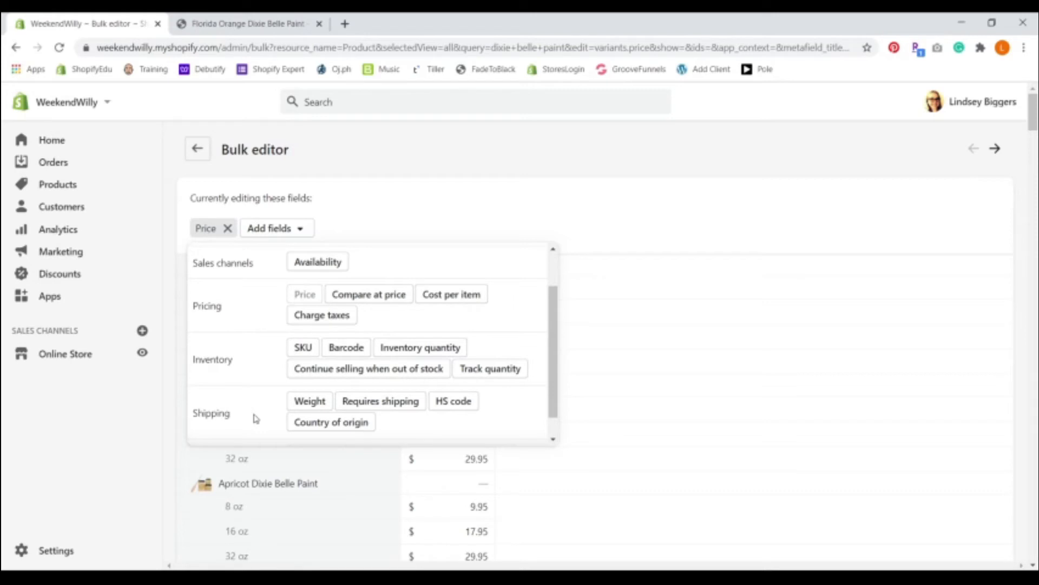
left_click(406, 348)
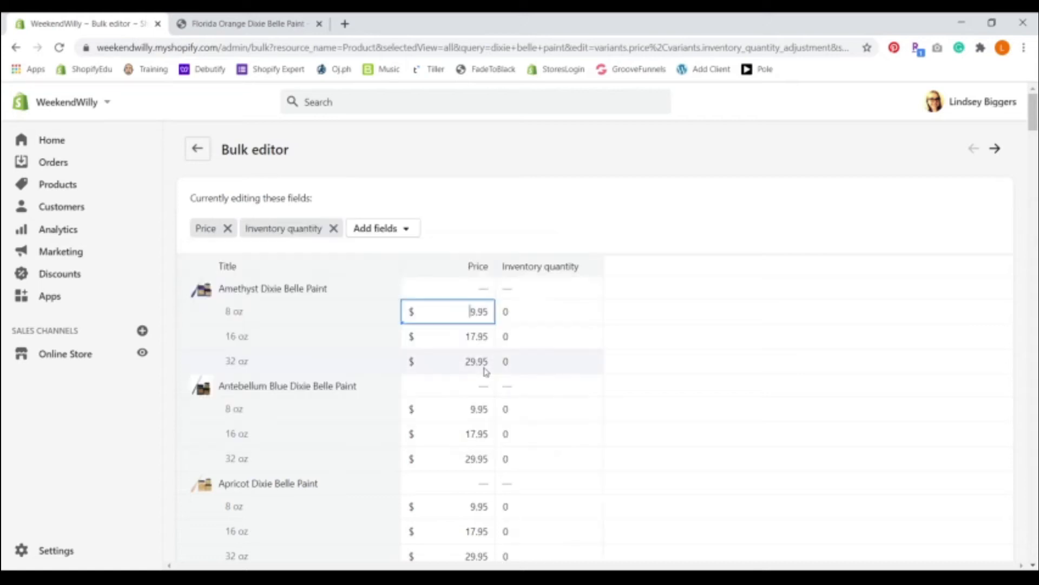
left_click(379, 229)
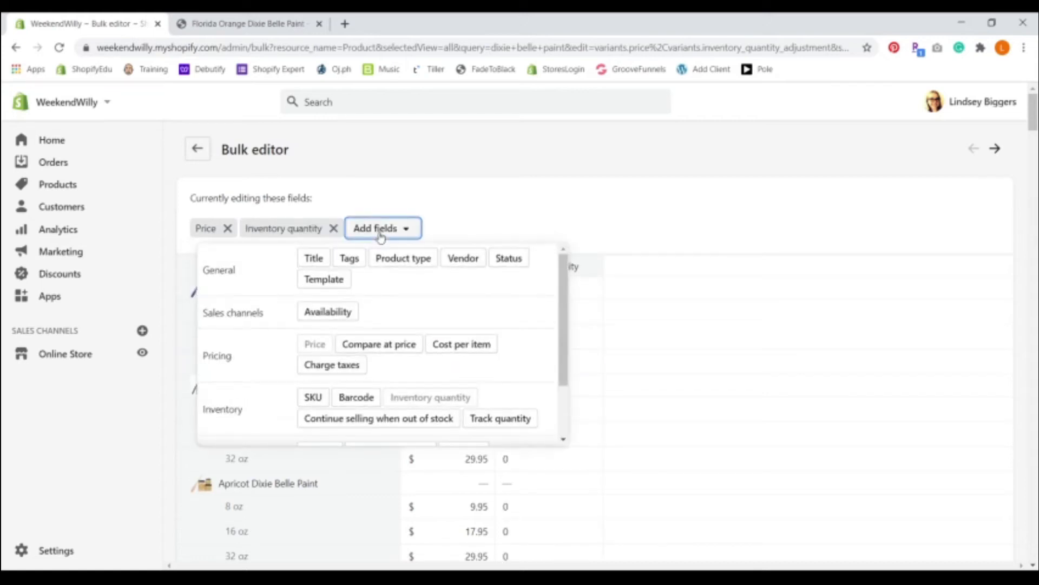
left_click_drag(563, 348, 568, 403)
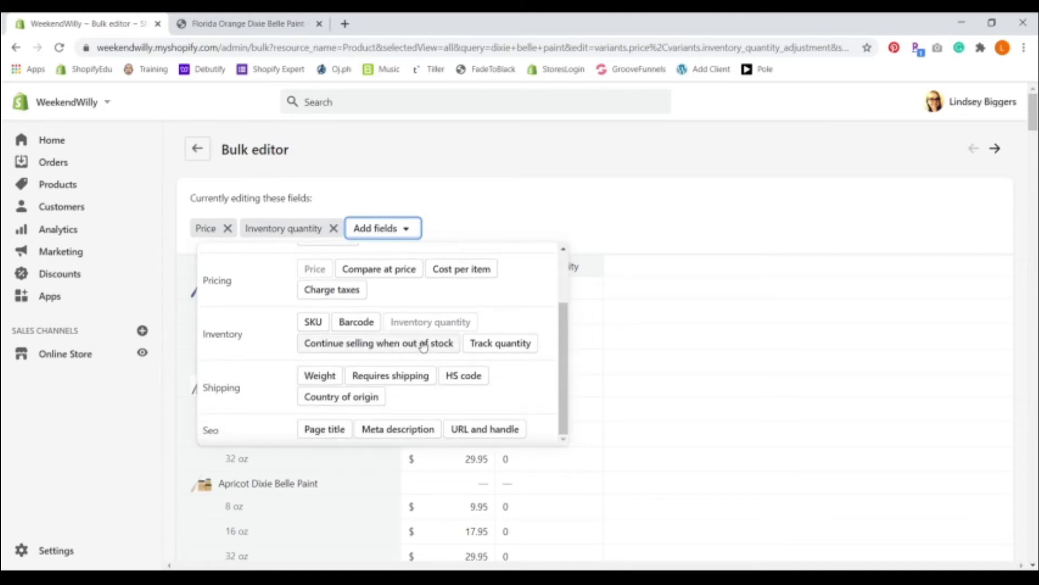
left_click(495, 346)
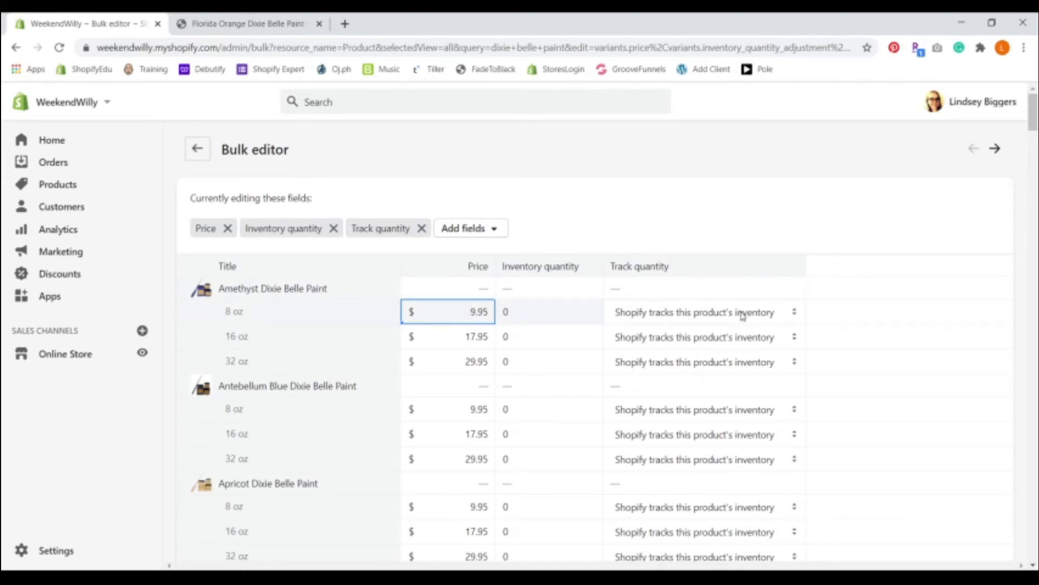
Step: Set the inventory quantity of the 8 oz Amethyst Dixie Belle Paint to 10
left_click(567, 316)
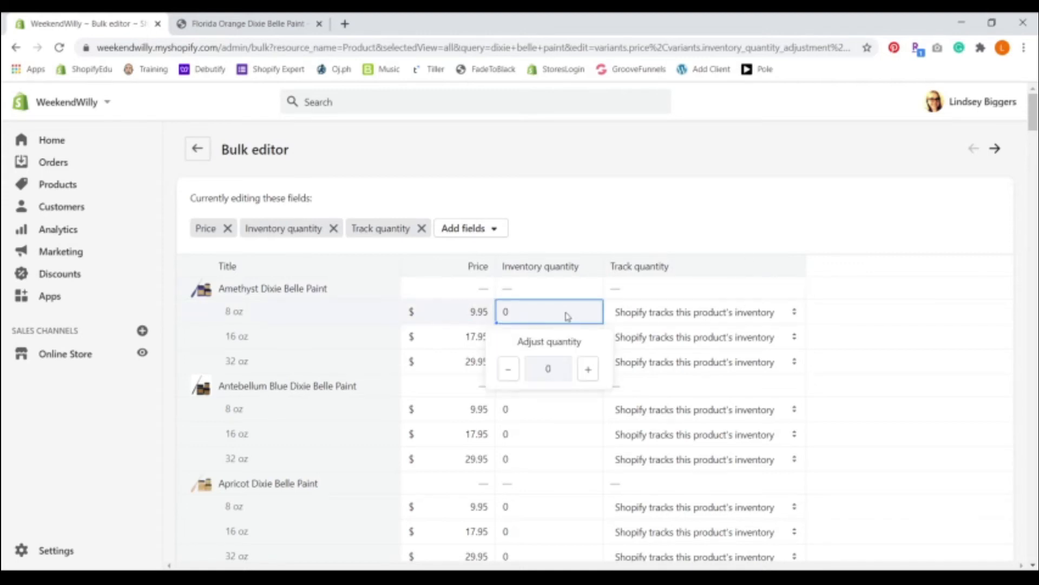
left_click(588, 370)
left_click(587, 370)
left_click(588, 370)
left_click(587, 370)
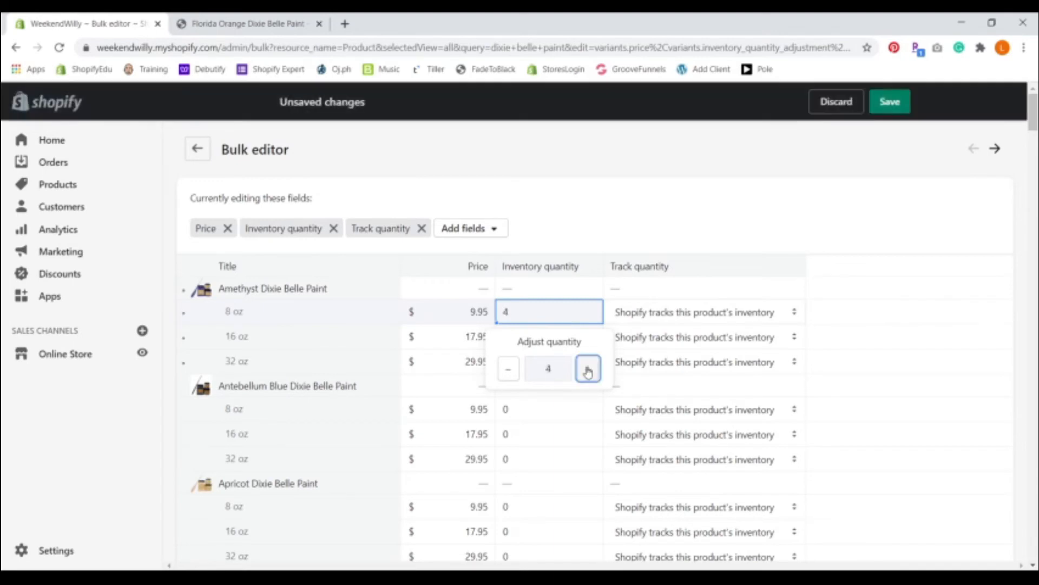
double_click(530, 318)
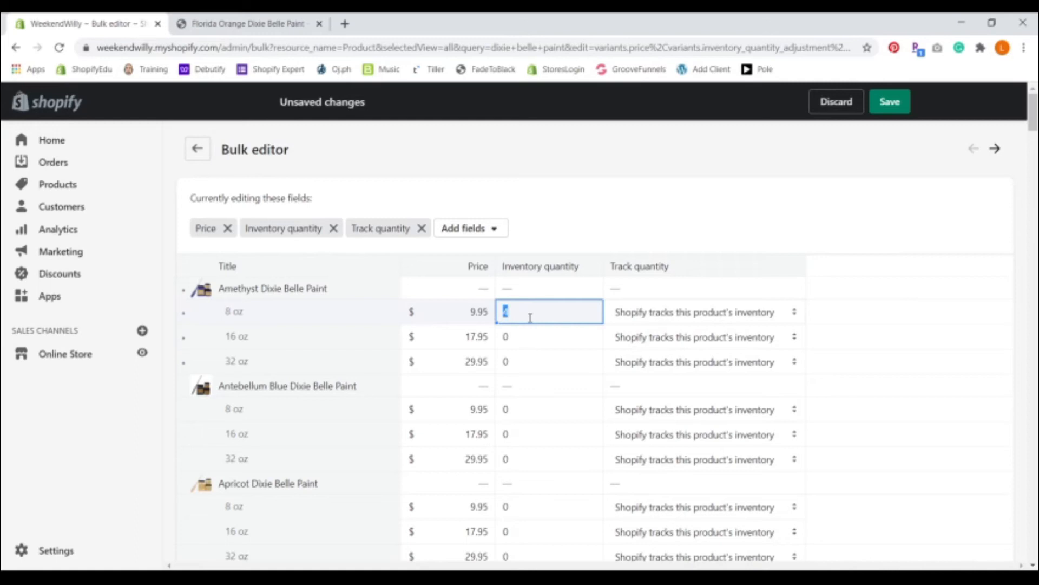
type("10")
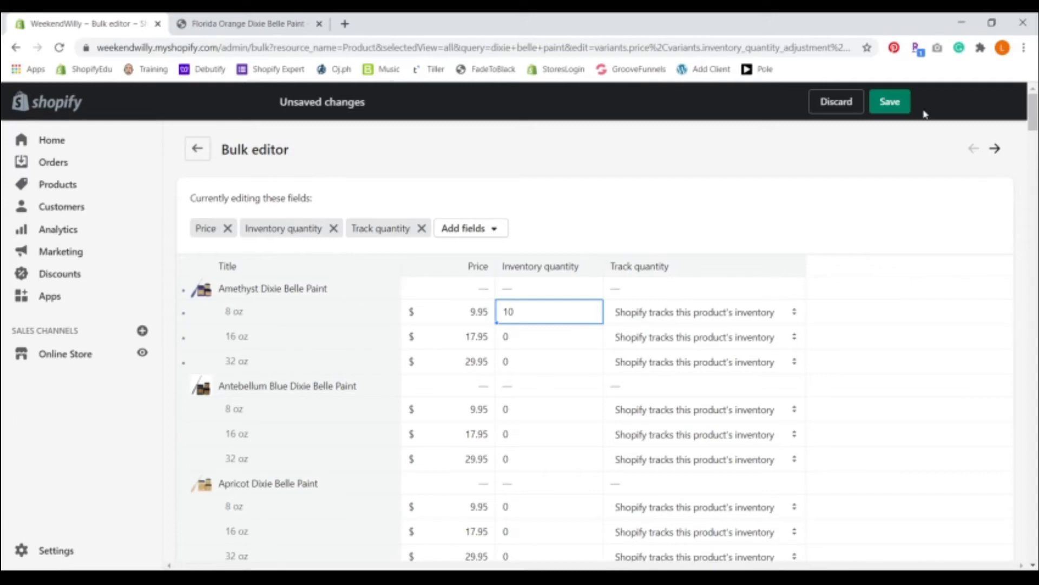
Step: Set the inventory quantity of the 8 oz Amethyst Dixie Belle Paint back to 0
left_click(561, 312)
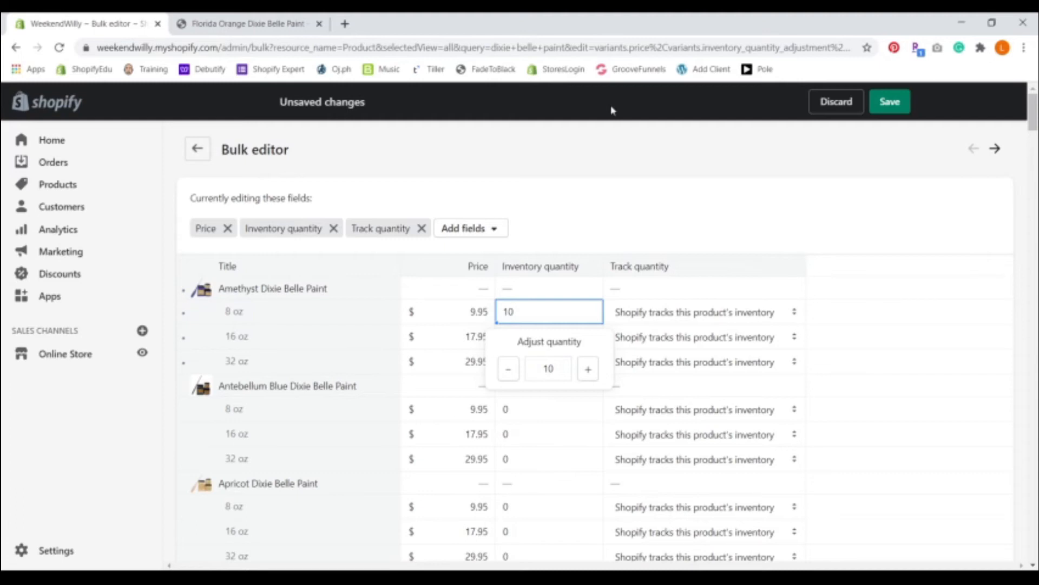
left_click(530, 306)
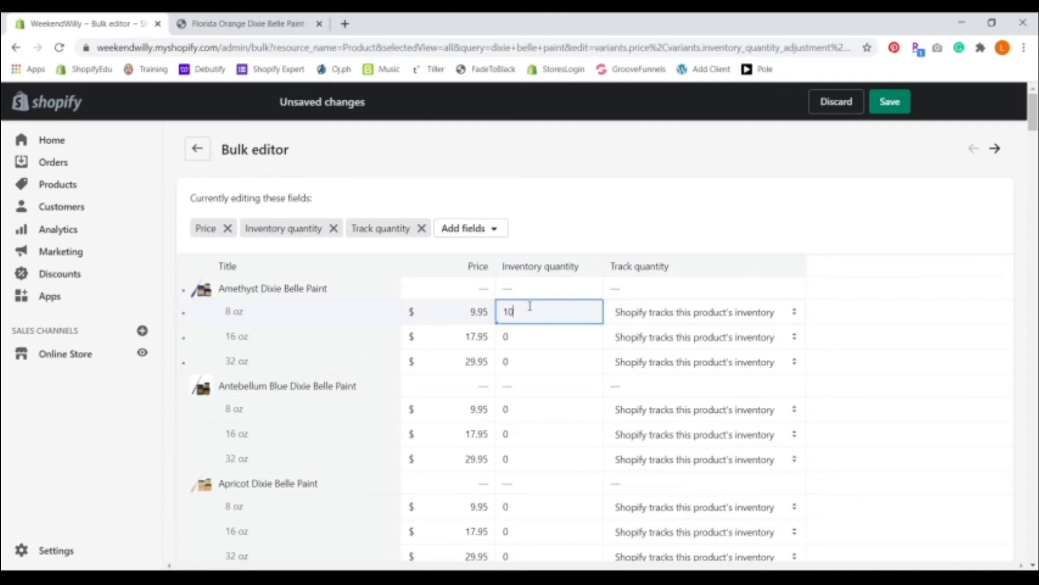
key("BackSpace")
key("BackSpace")
type("0")
left_click(812, 205)
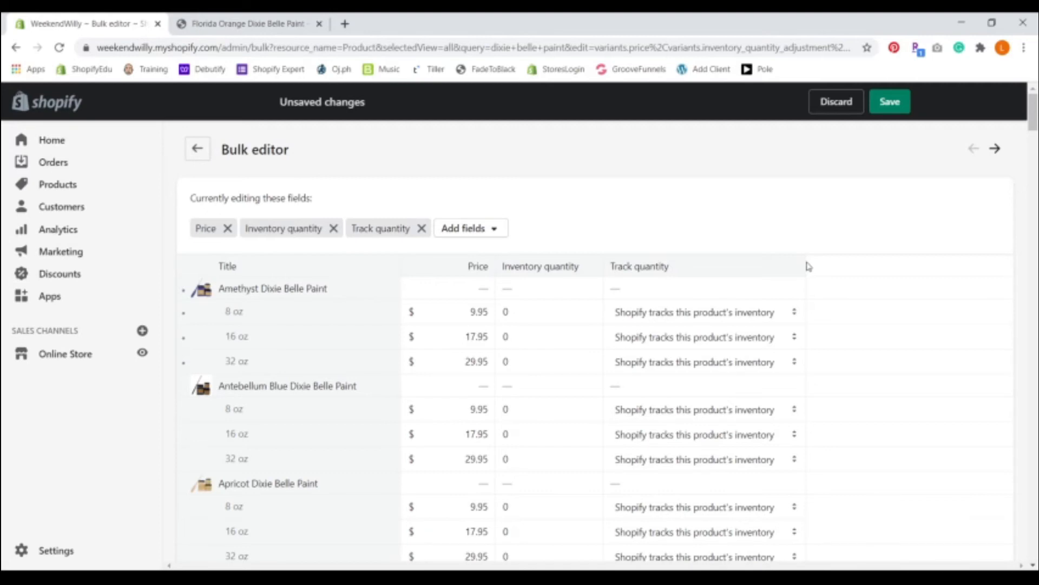
Step: Set Track quantity for the 8 oz Amethyst Dixie Belle Paint to "Don't track inventory" and save the changes
left_click(731, 317)
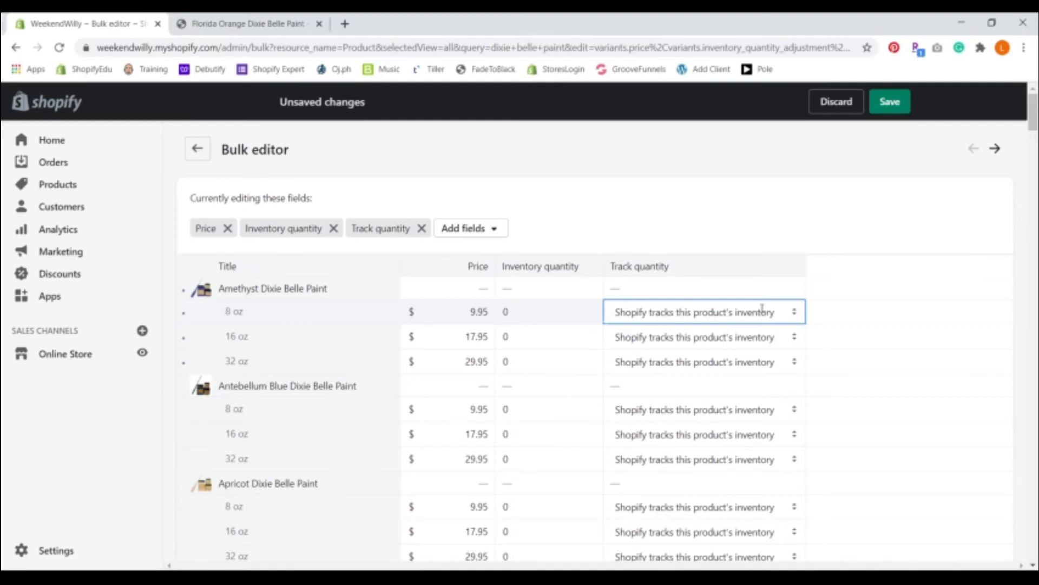
left_click(730, 331)
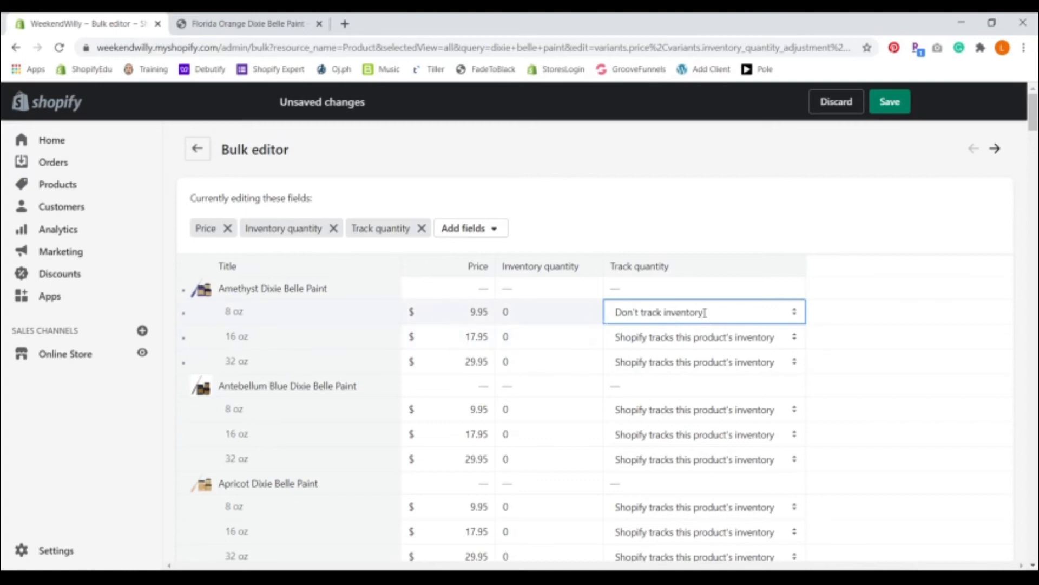
left_click(881, 102)
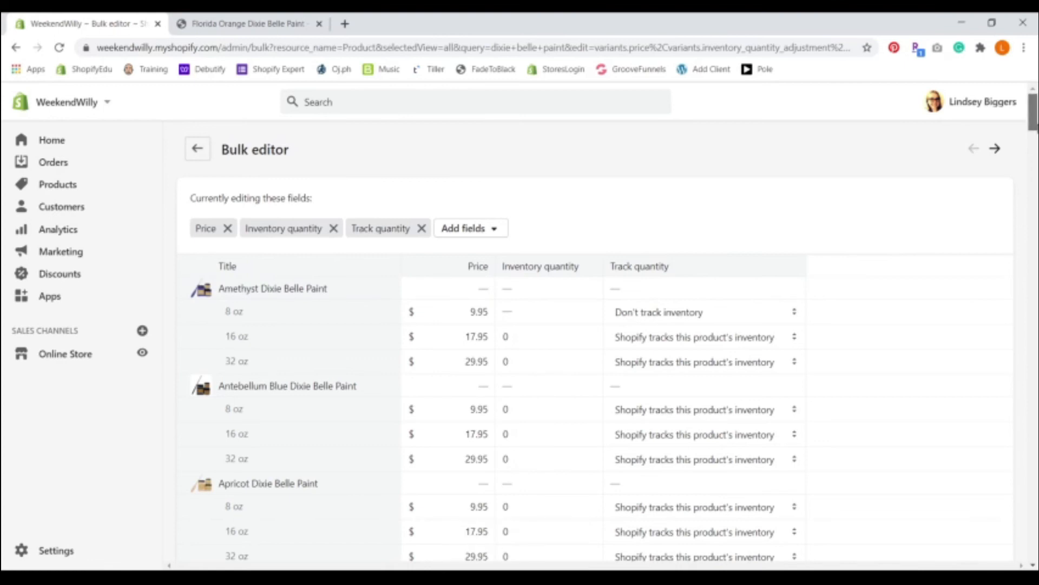
Step: Review the inventory quantities and tracking settings of the products listed in the bulk editor
scroll(879, 215, "down", 2)
scroll(596, 336, "down", 6)
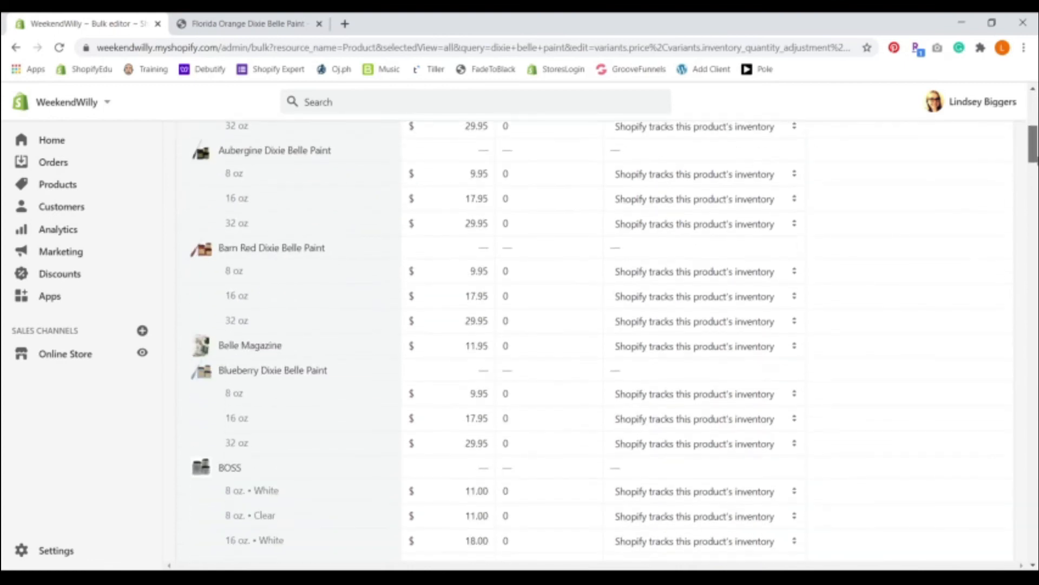
scroll(596, 341, "down", 5)
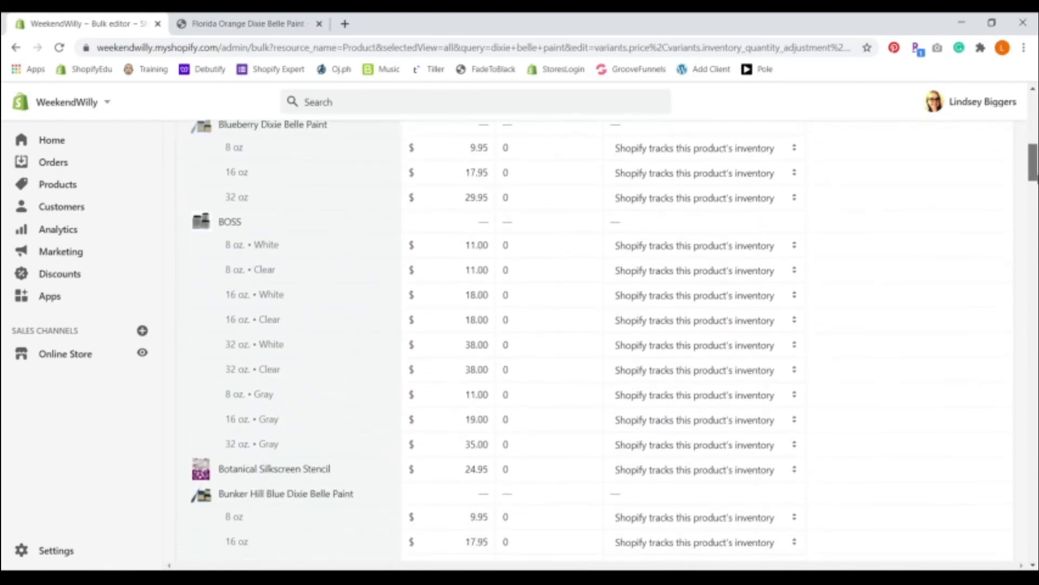
left_click_drag(1037, 180, 1037, 183)
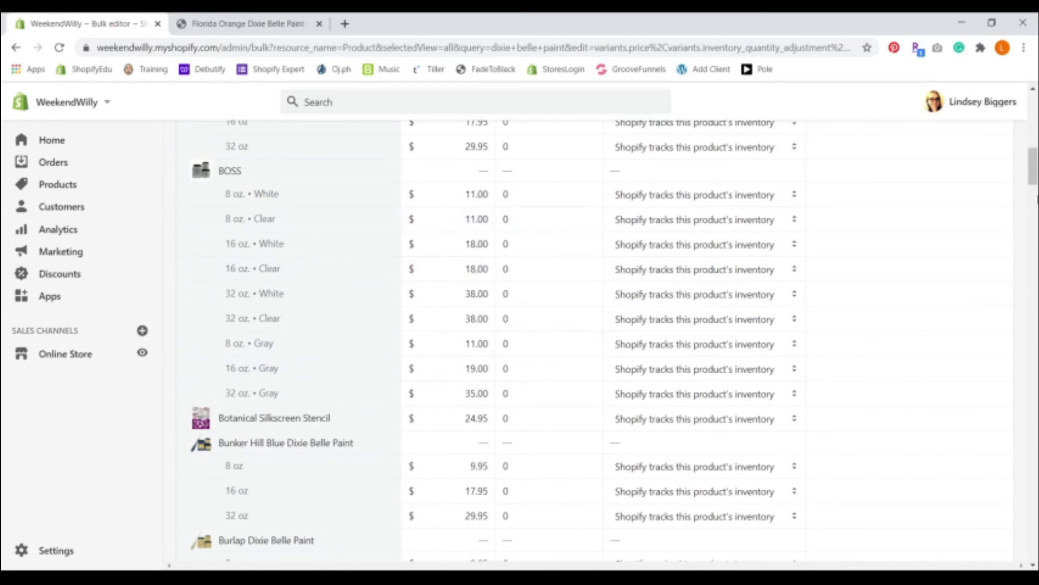
left_click_drag(1036, 172, 1037, 105)
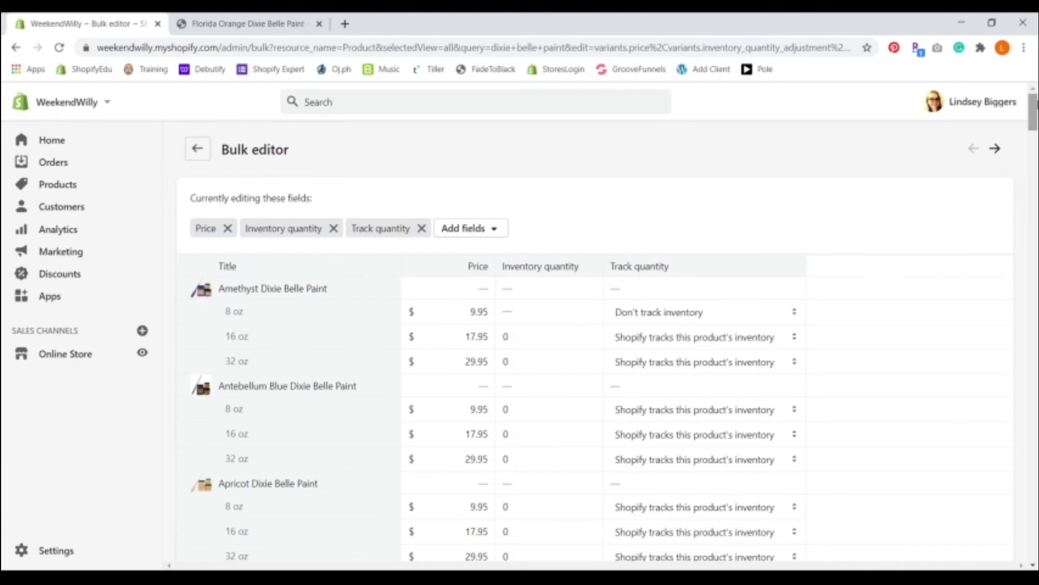
scroll(595, 346, "down", 2)
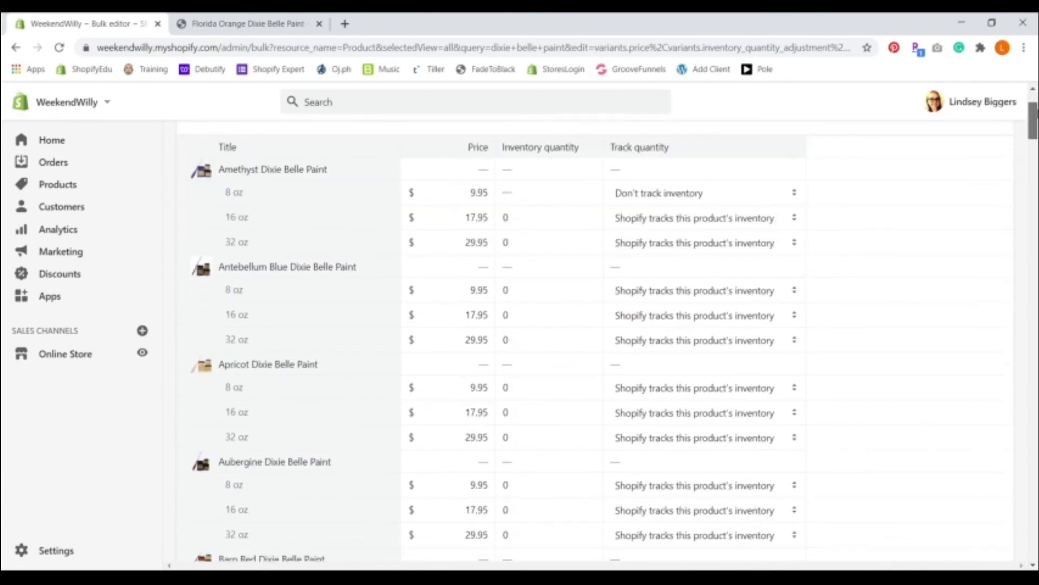
scroll(818, 250, "up", 2)
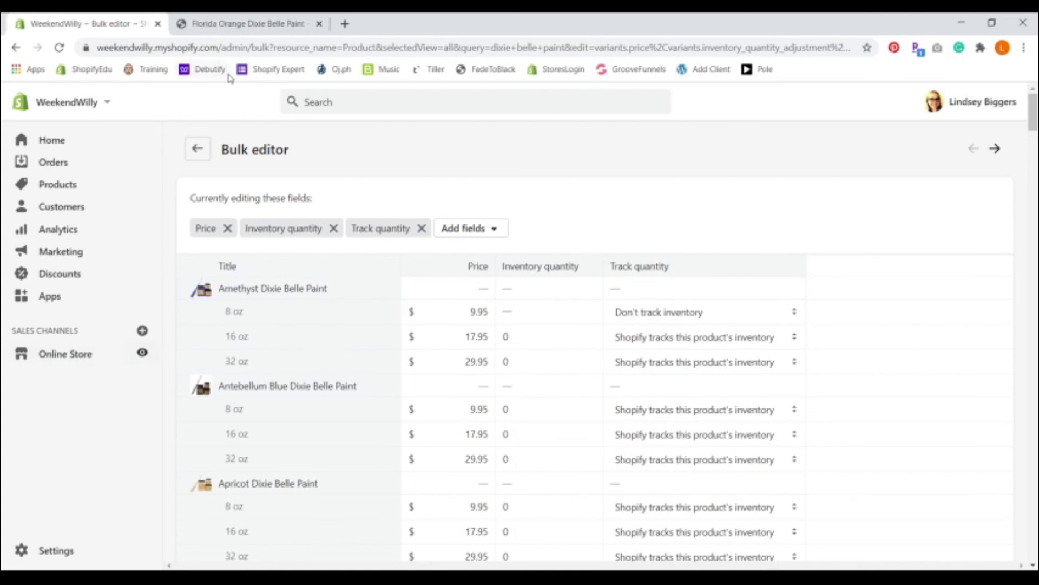
Step: Refresh the storefront and open Amethyst Dixie Belle Paint from the Purple Paint collection to check the 8 oz size's availability
left_click(228, 31)
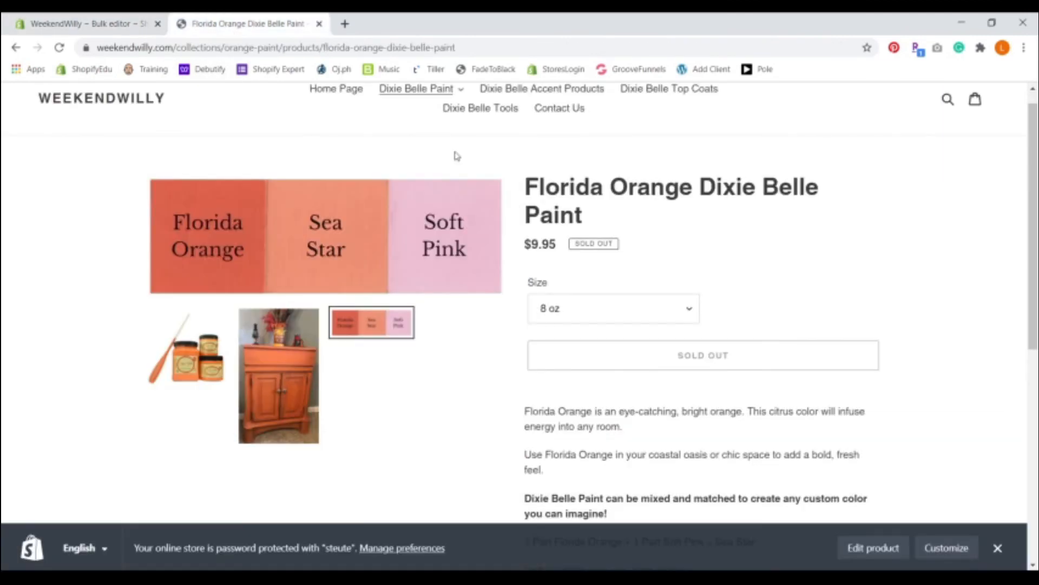
left_click(59, 47)
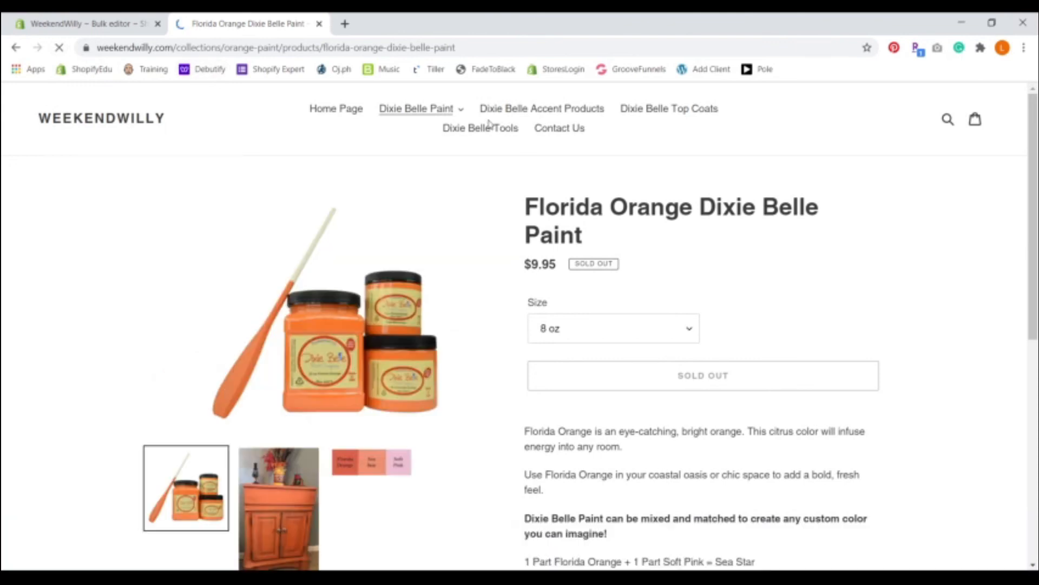
left_click(435, 119)
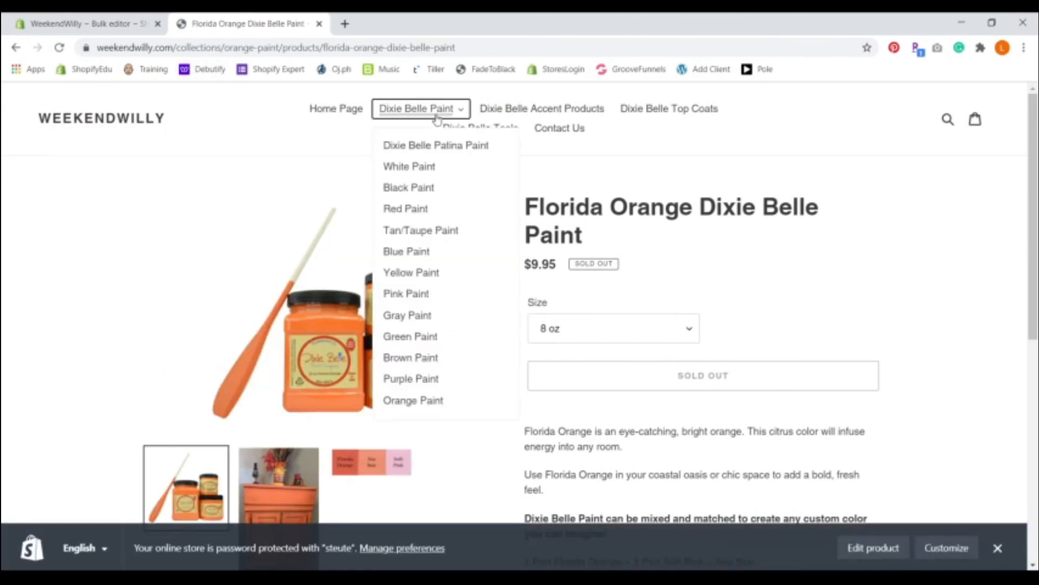
left_click(404, 380)
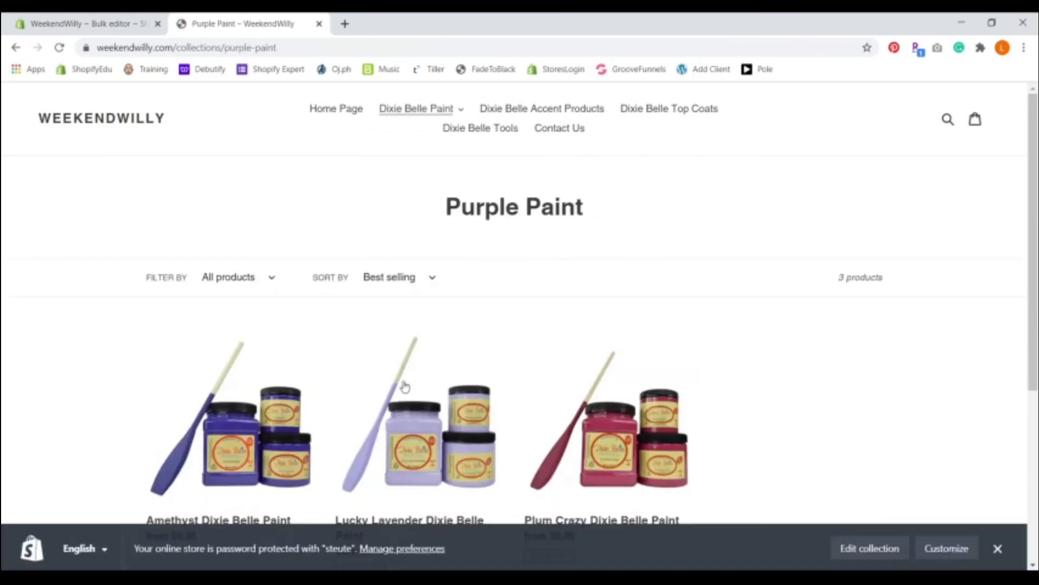
left_click(228, 414)
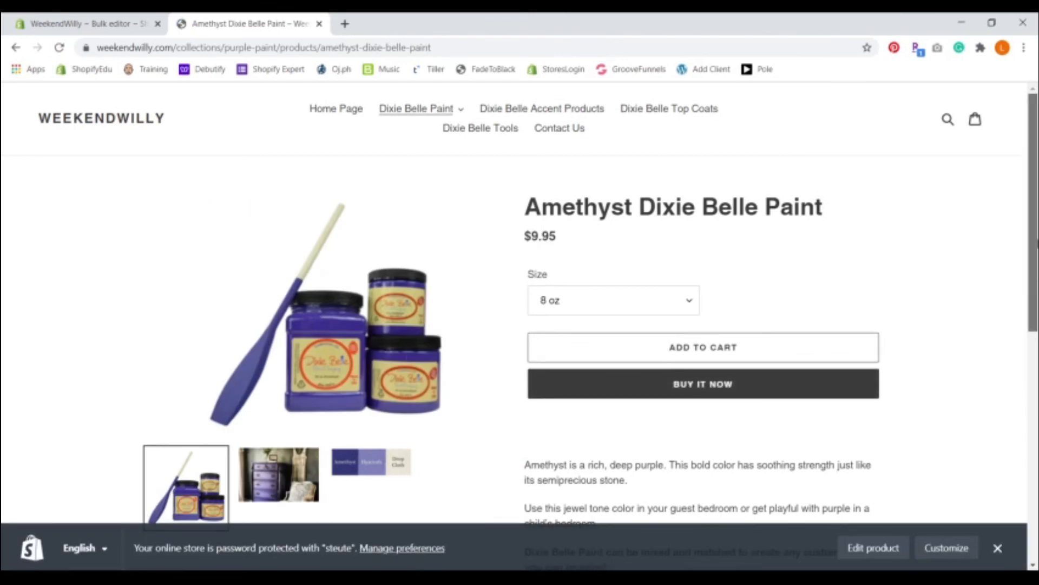
scroll(519, 298, "down", 2)
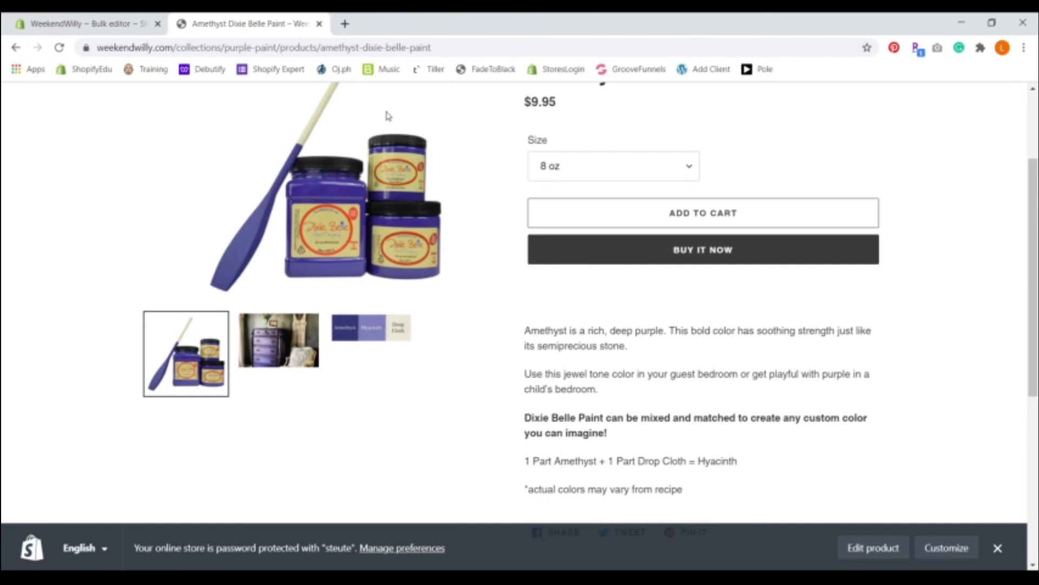
Step: In the bulk editor, set Track quantity for the 8 oz Amethyst Dixie Belle Paint to "Shopify tracks this product's inventory" and save
left_click(110, 24)
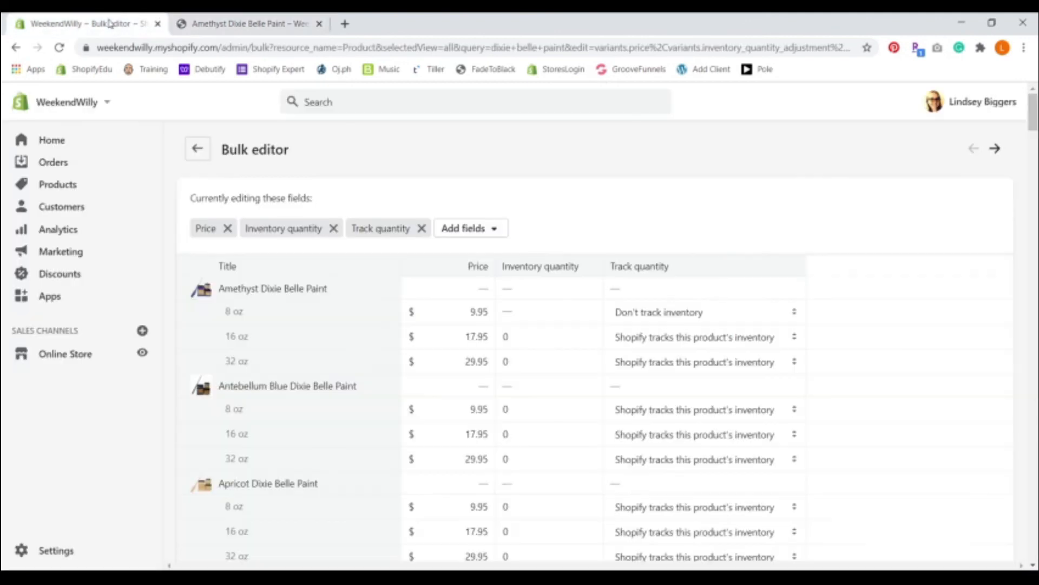
left_click(746, 314)
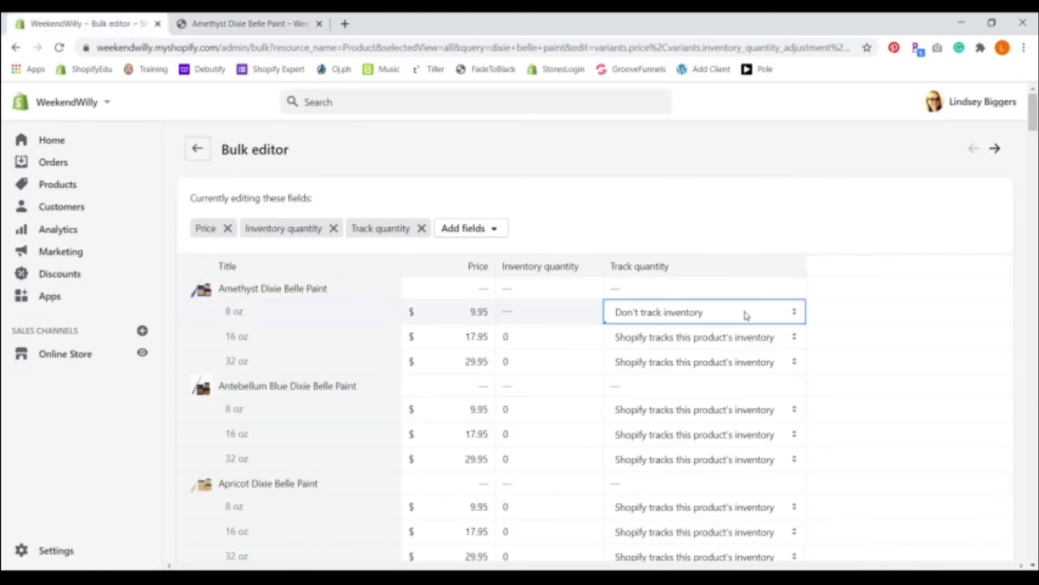
left_click(734, 351)
left_click(888, 108)
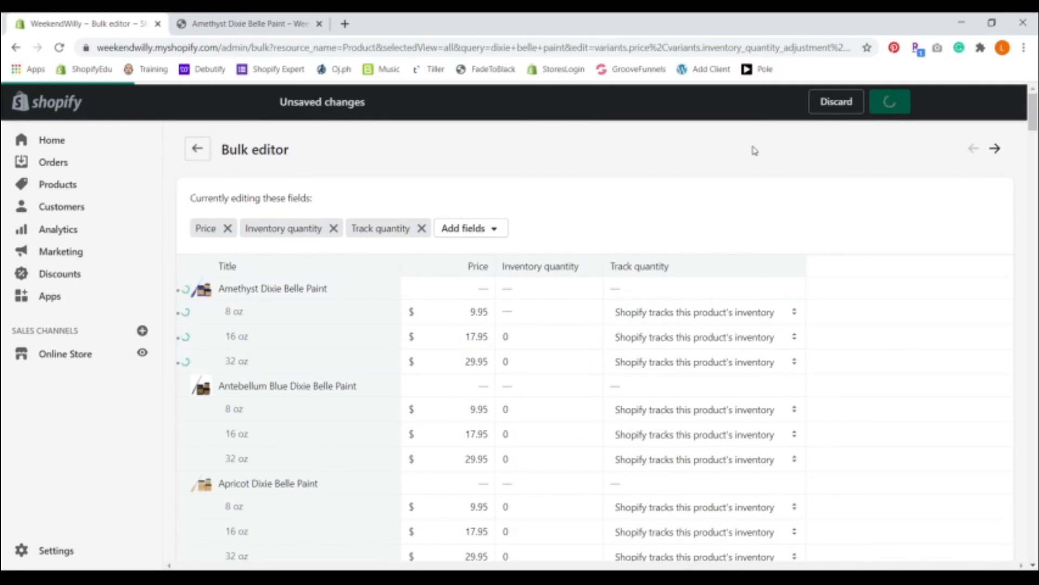
Step: Reload the Amethyst Dixie Belle Paint storefront page to check the 8 oz size's availability, and return to the bulk editor
left_click(256, 21)
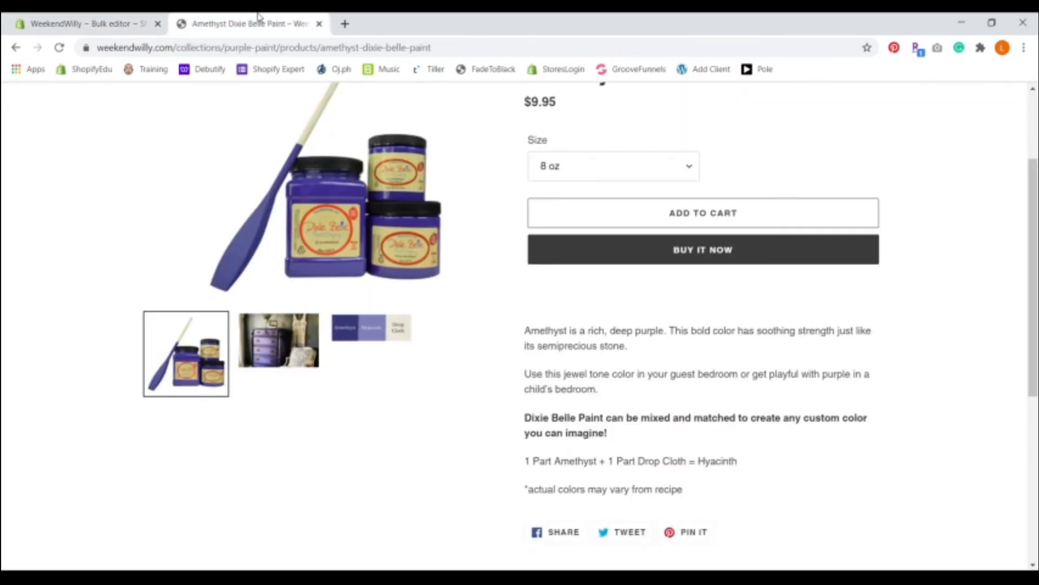
left_click(58, 48)
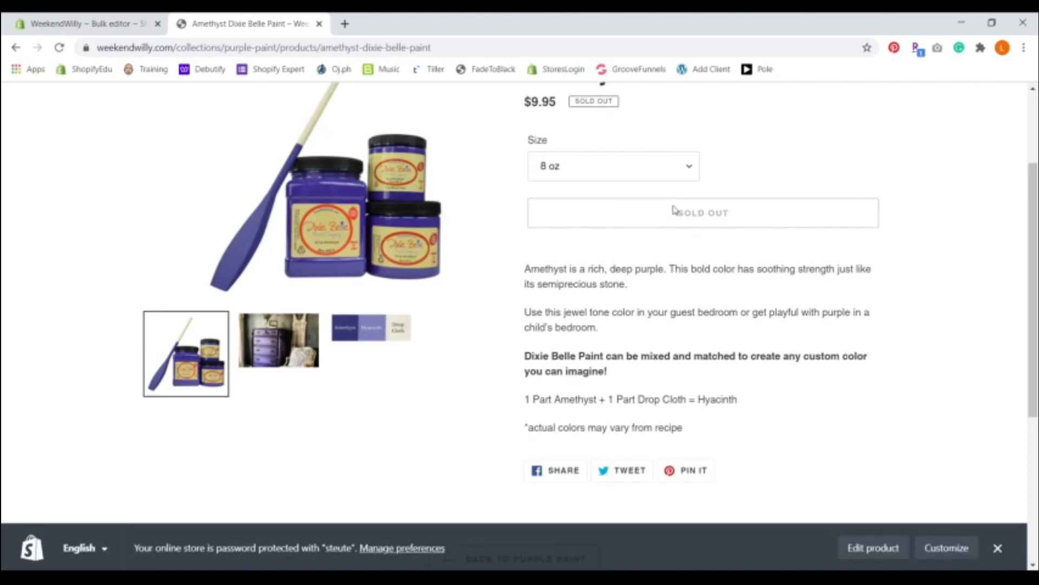
left_click(105, 23)
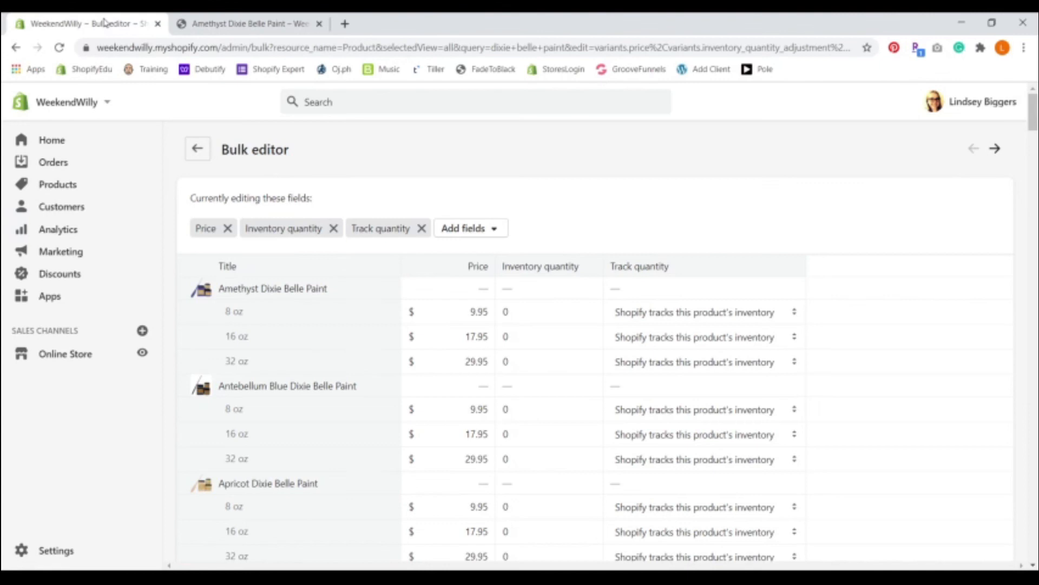
mouse_move(1034, 111)
left_mouse_down()
mouse_move(1034, 436)
mouse_move(1034, 112)
left_mouse_up()
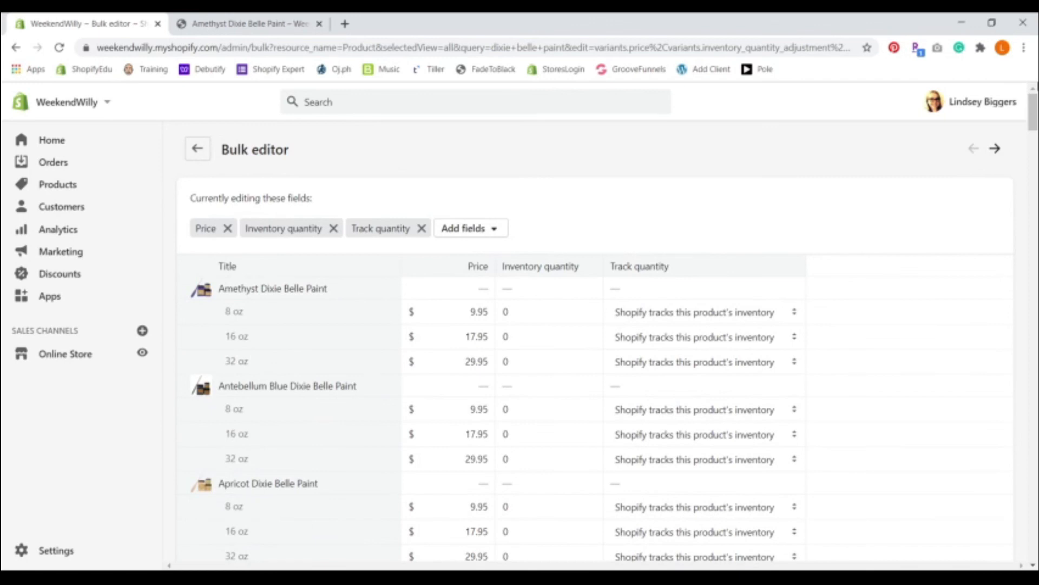